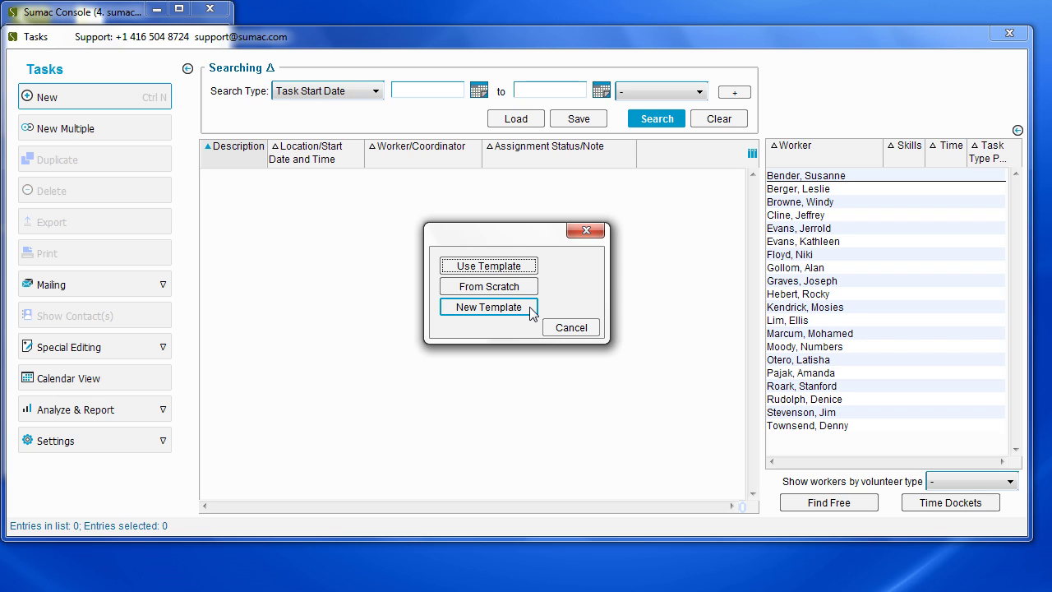
Create a task from scratch with task type Event, program Special Events and activity type Registration/Event Sign-in
left_click(531, 289)
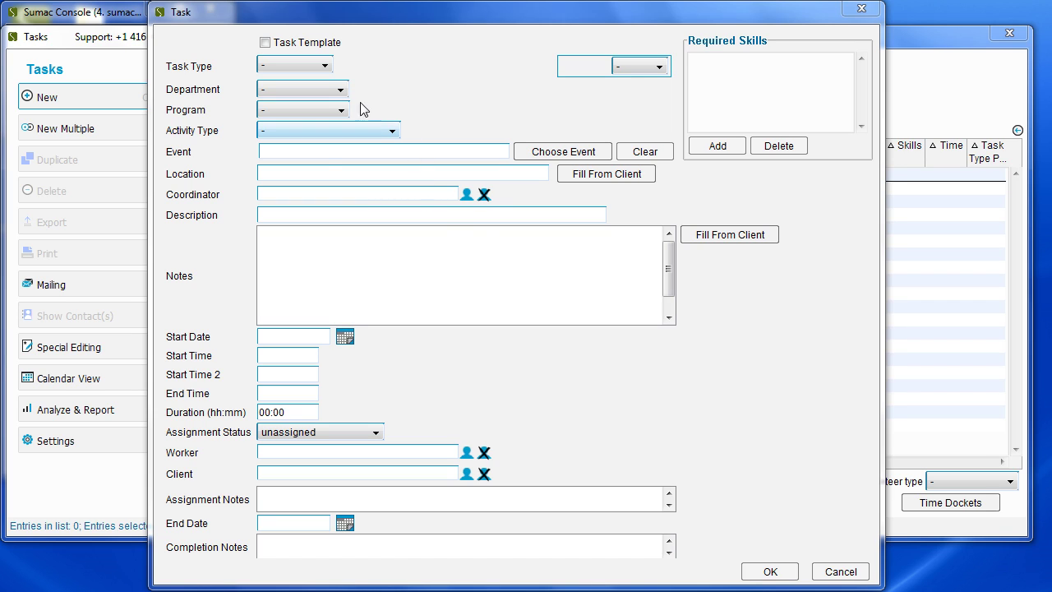
left_click(326, 68)
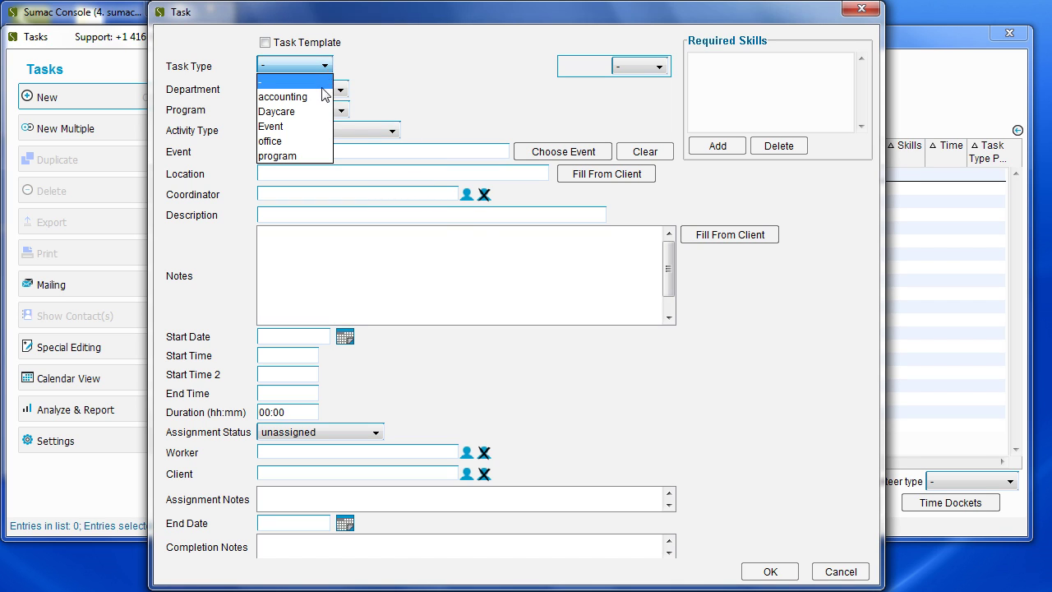
left_click(317, 126)
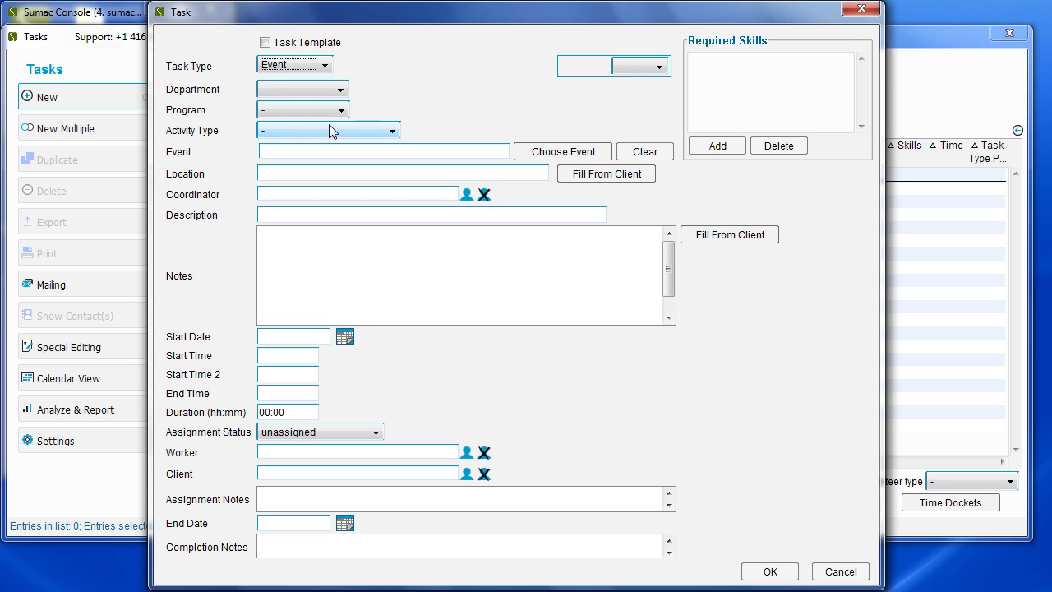
left_click(335, 110)
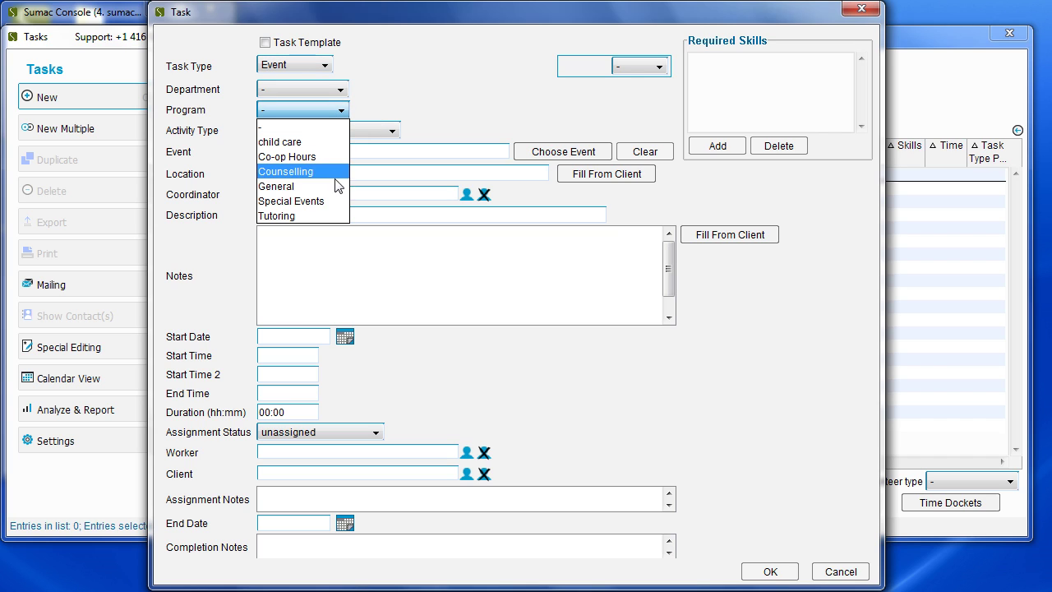
left_click(337, 201)
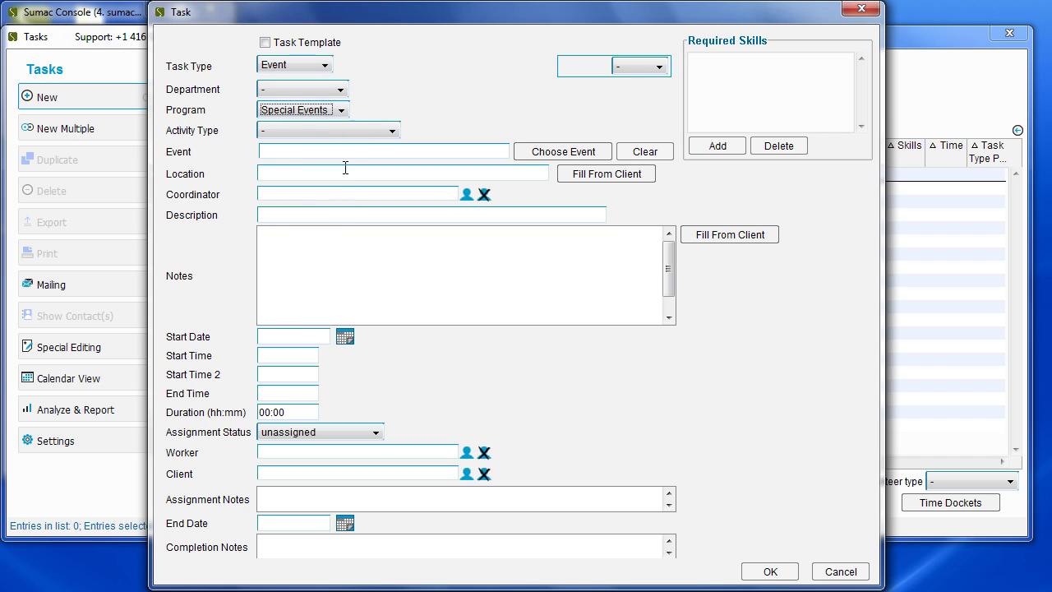
left_click(348, 133)
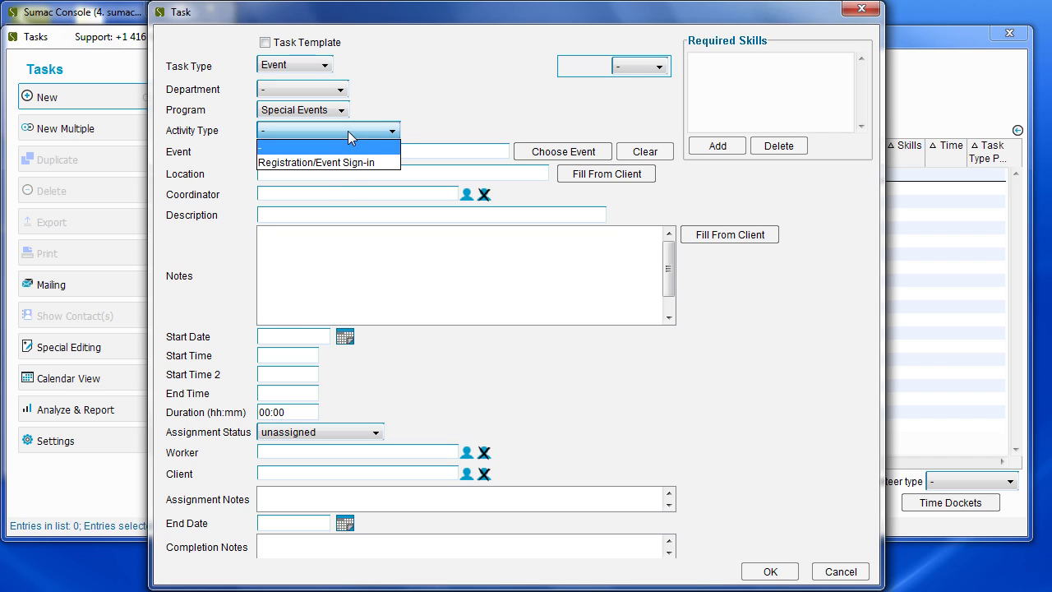
left_click(371, 167)
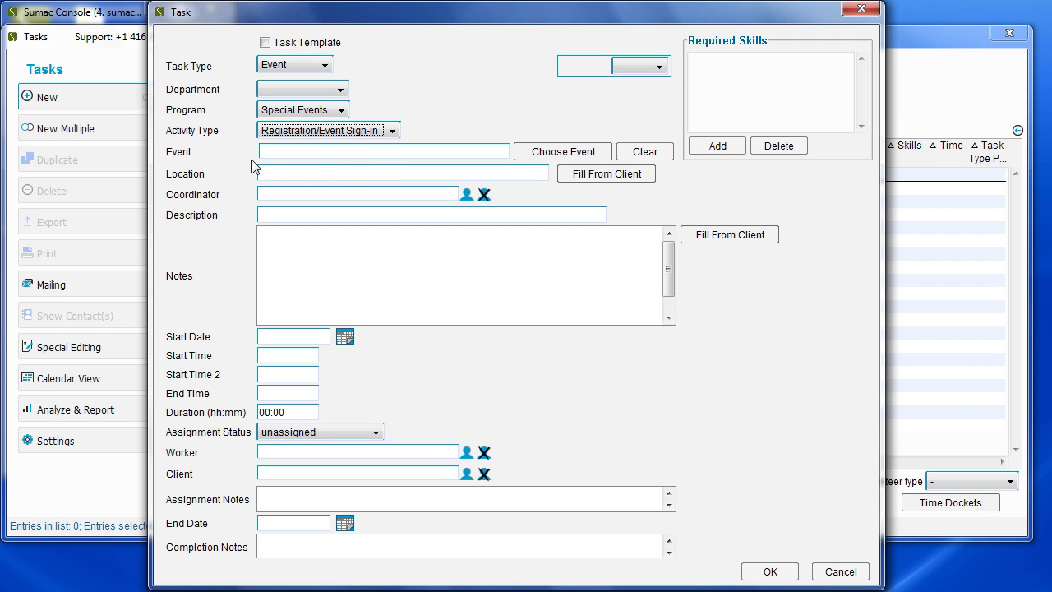
Link the task to the 2014 Gala event and enter the description "Manage Event Sign-in Table"
left_click(523, 156)
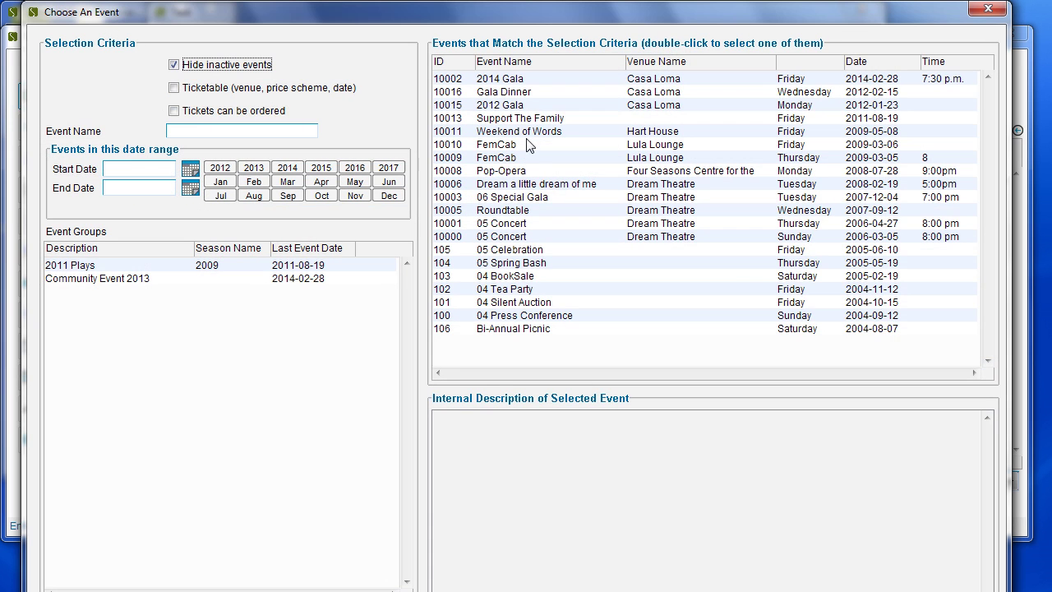
double_click(547, 79)
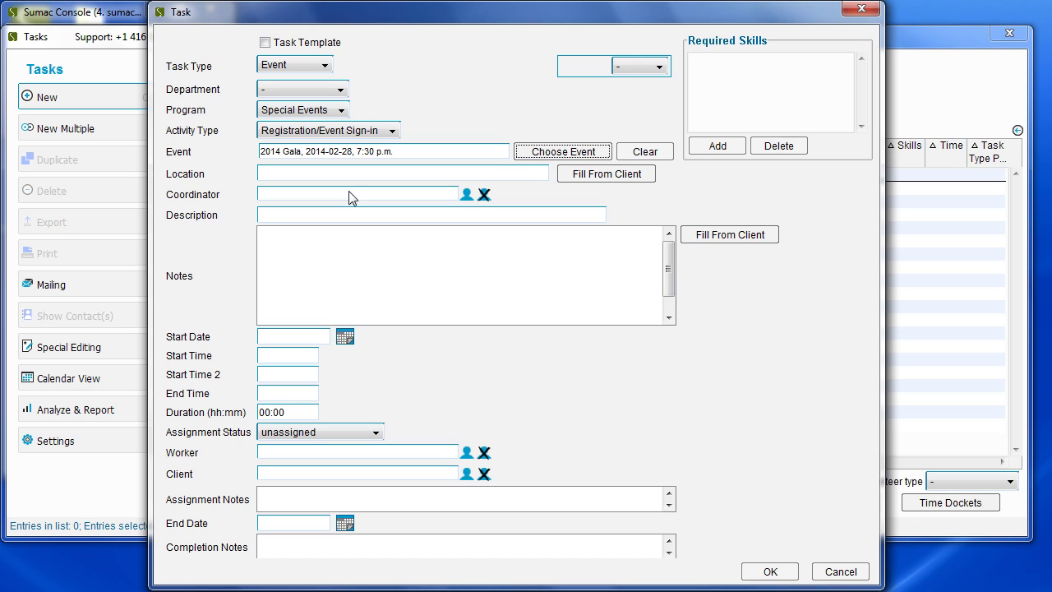
left_click(347, 216)
type("Manage Event Sign-in Table")
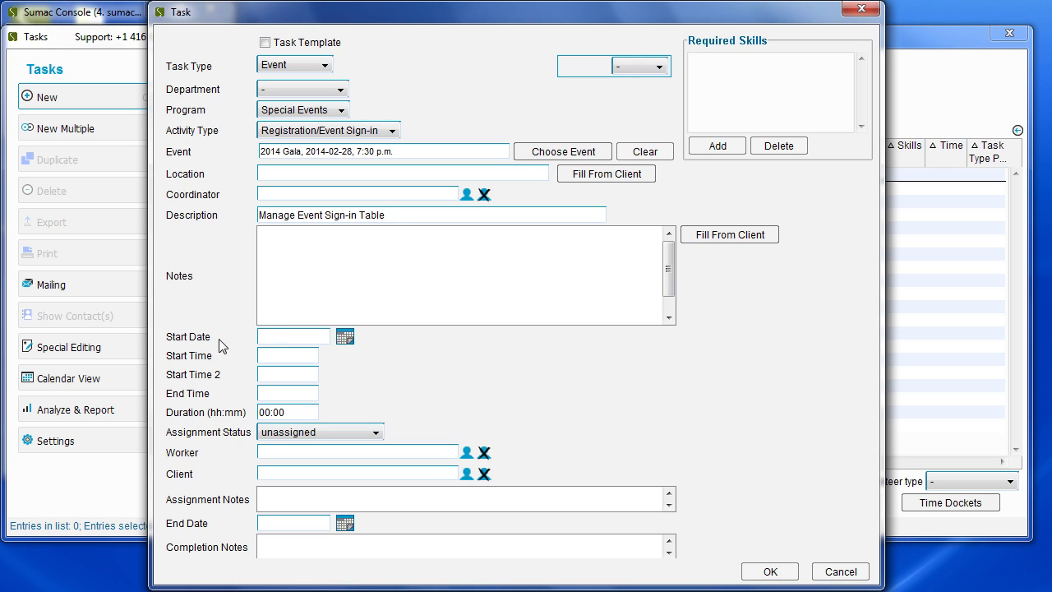
Schedule the task for 2014-04-25 from 6:00 PM to 9:00 PM with the assignment status unassigned
left_click(345, 338)
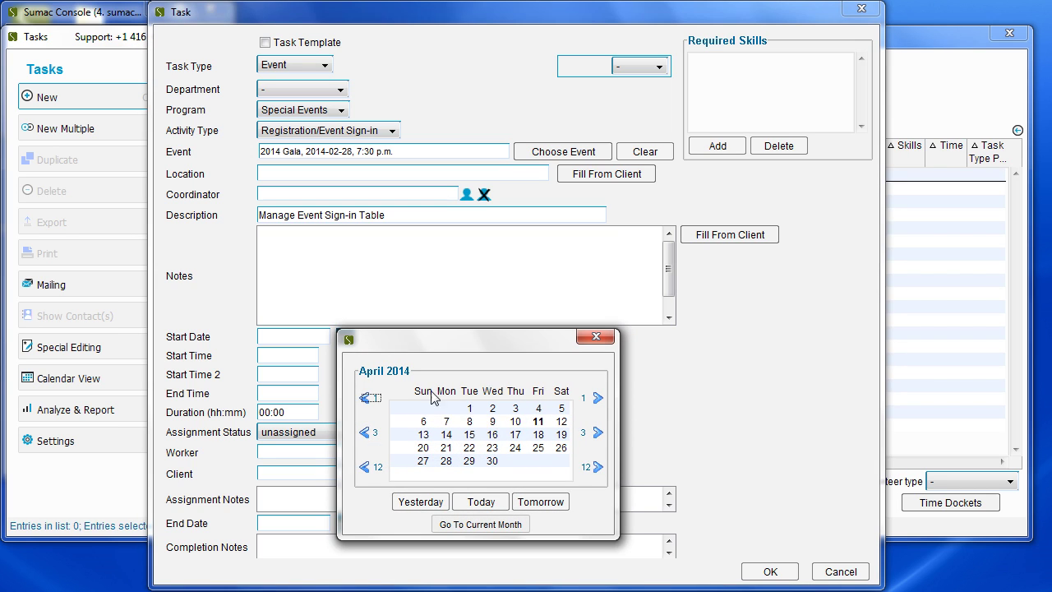
left_click(536, 448)
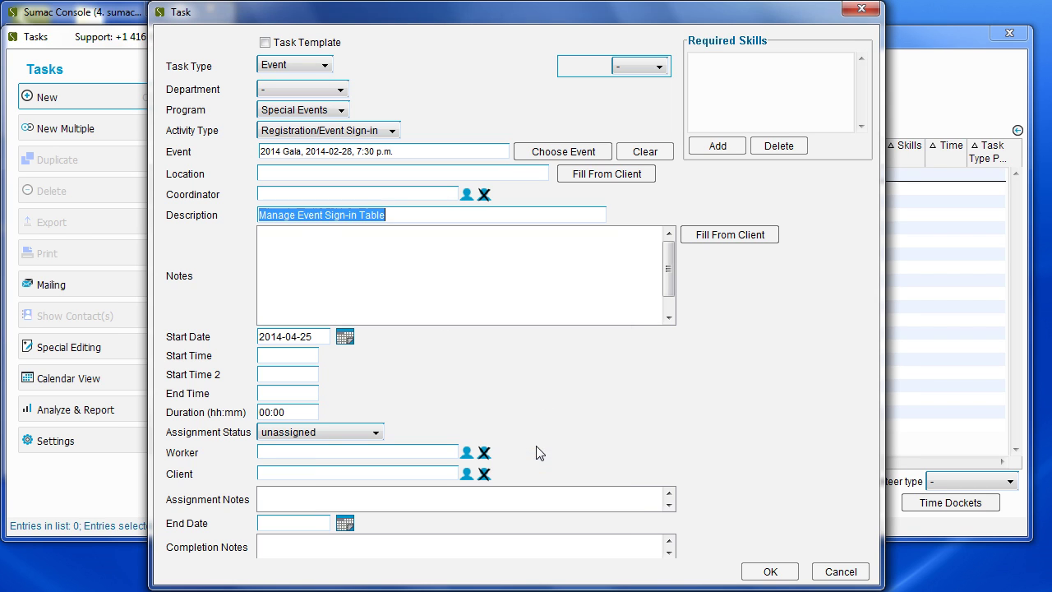
left_click(312, 355)
type("6:00pm")
left_click(298, 392)
type("9:00pm")
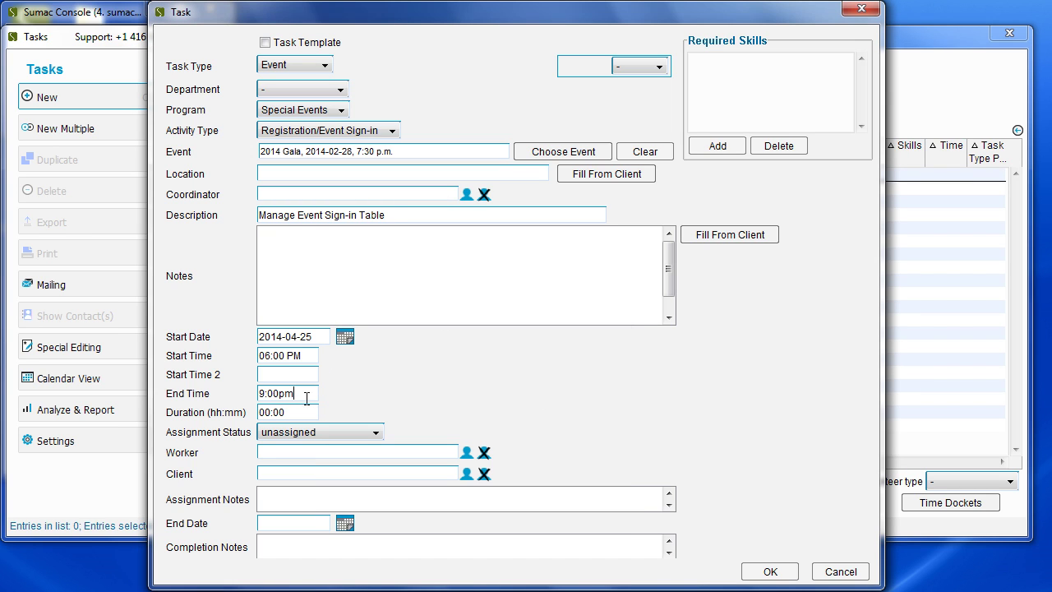
key("Tab")
left_click(374, 435)
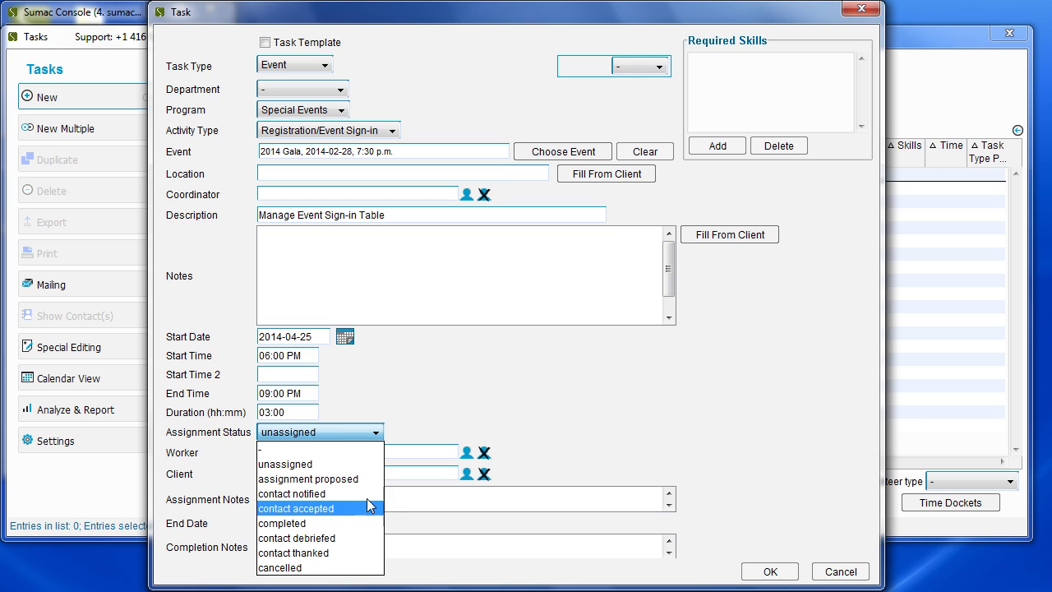
left_click(365, 465)
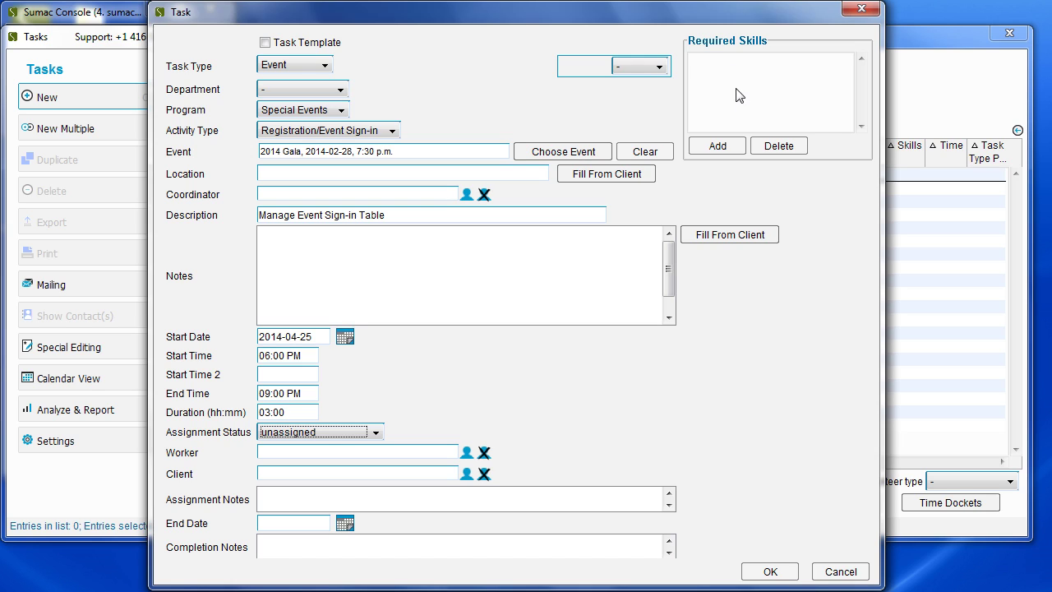
Add the receptionist skill from the office admin group as a required skill and save the task
left_click(739, 146)
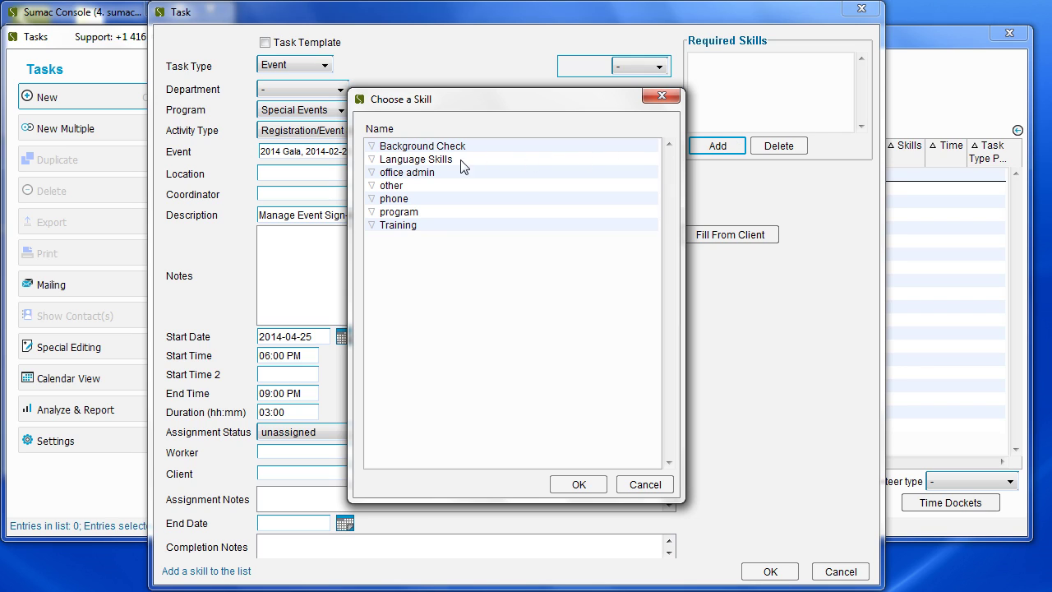
left_click(373, 173)
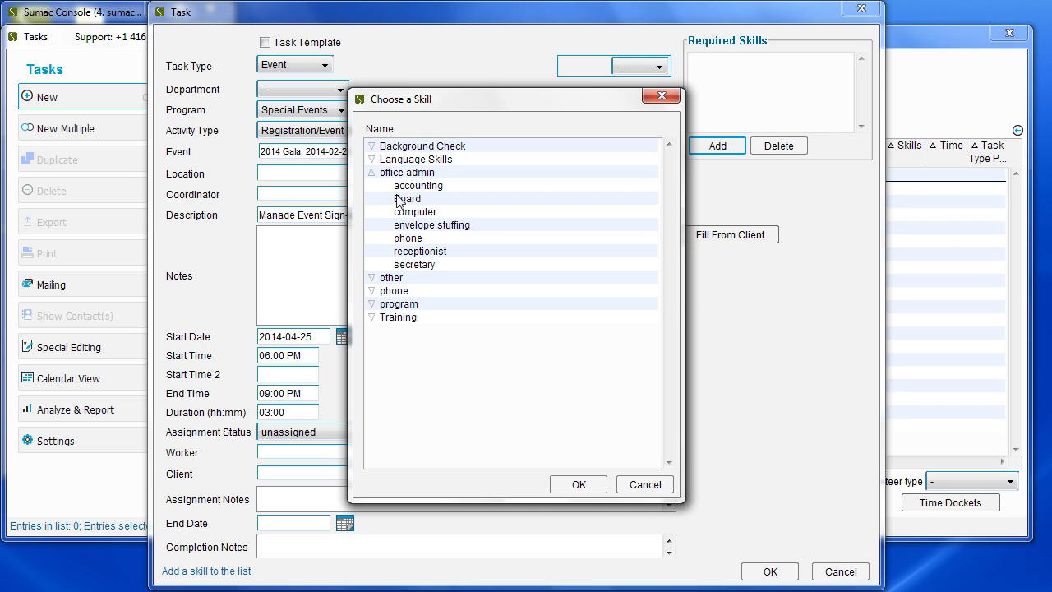
left_click(443, 255)
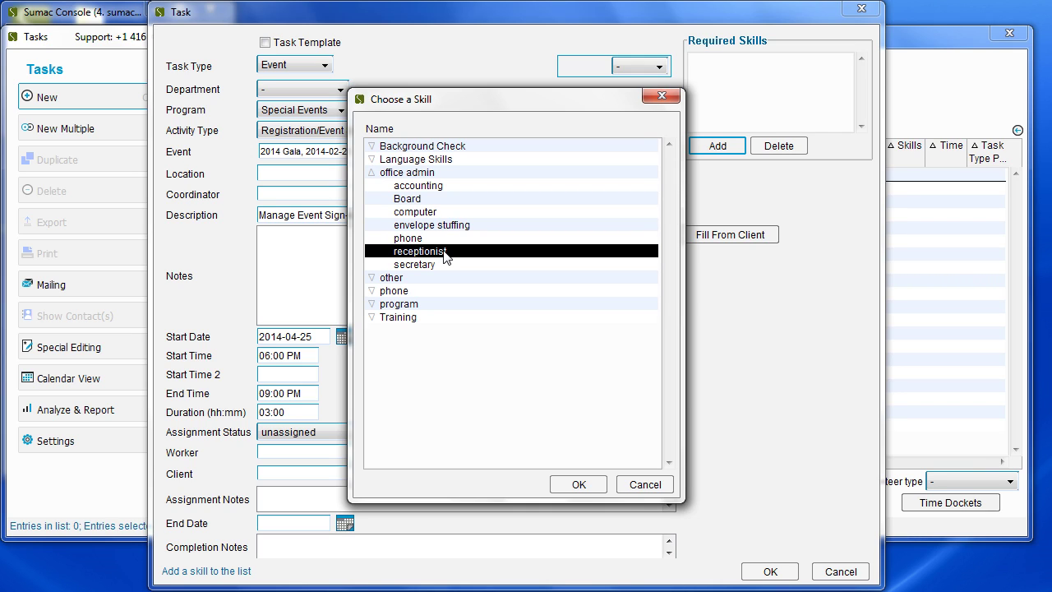
left_click(576, 485)
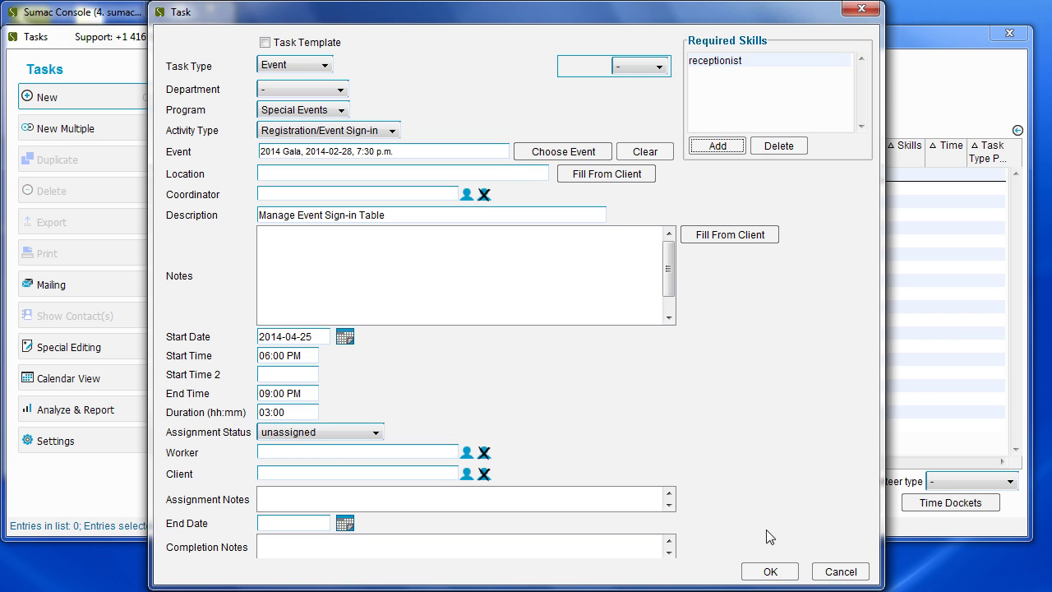
left_click(781, 573)
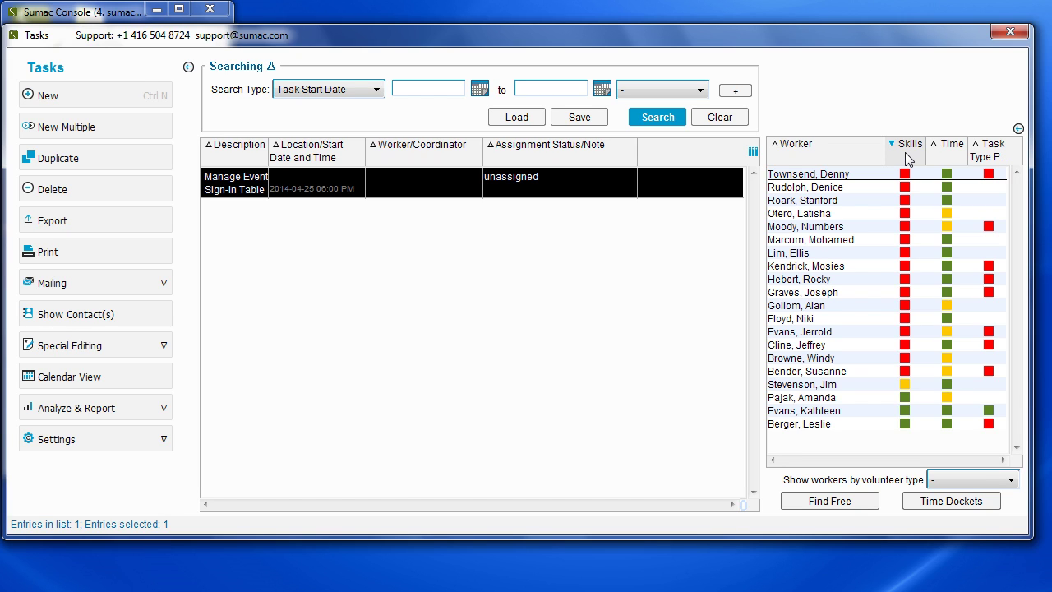
Sort the workers with the best skills match first and examine the matching candidates' time and task type preference ratings
left_click(906, 153)
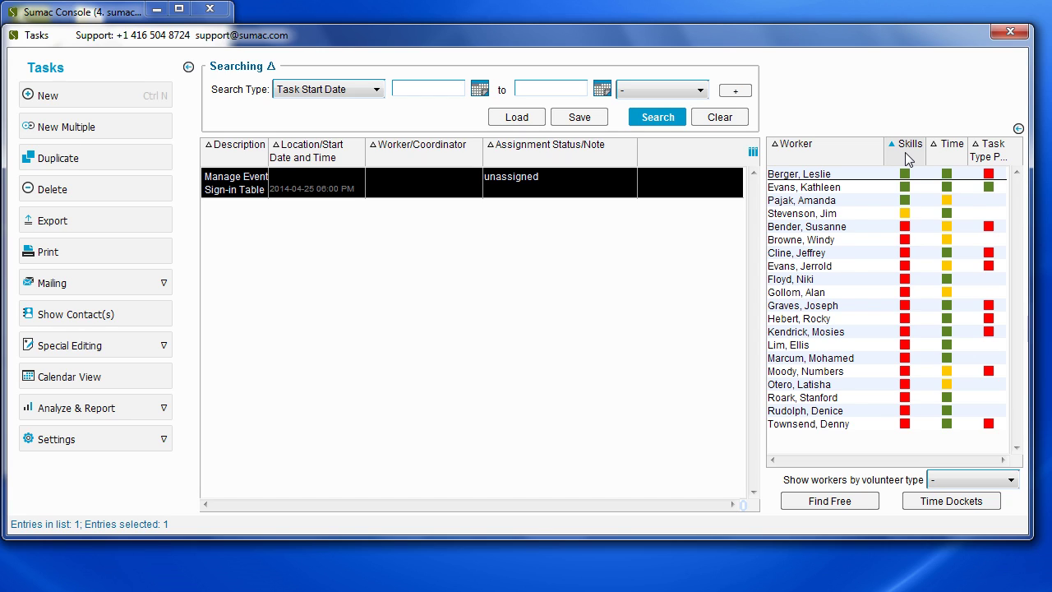
left_click(864, 174)
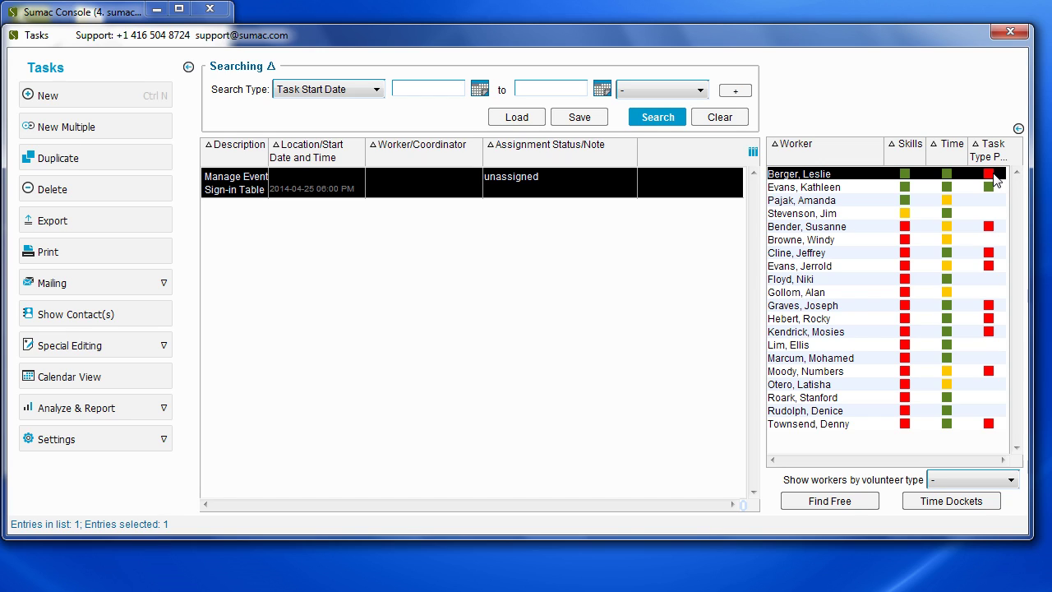
left_click(869, 207)
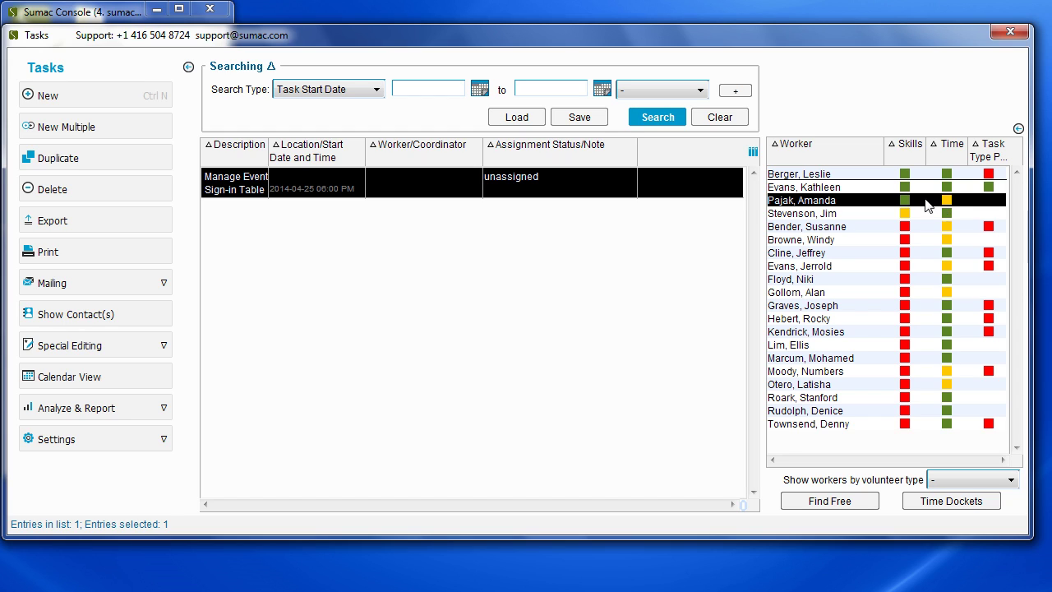
Assign the worker rated green for skills, time and task type preference to the task, and set its assignment status to contact accepted
left_click(857, 188)
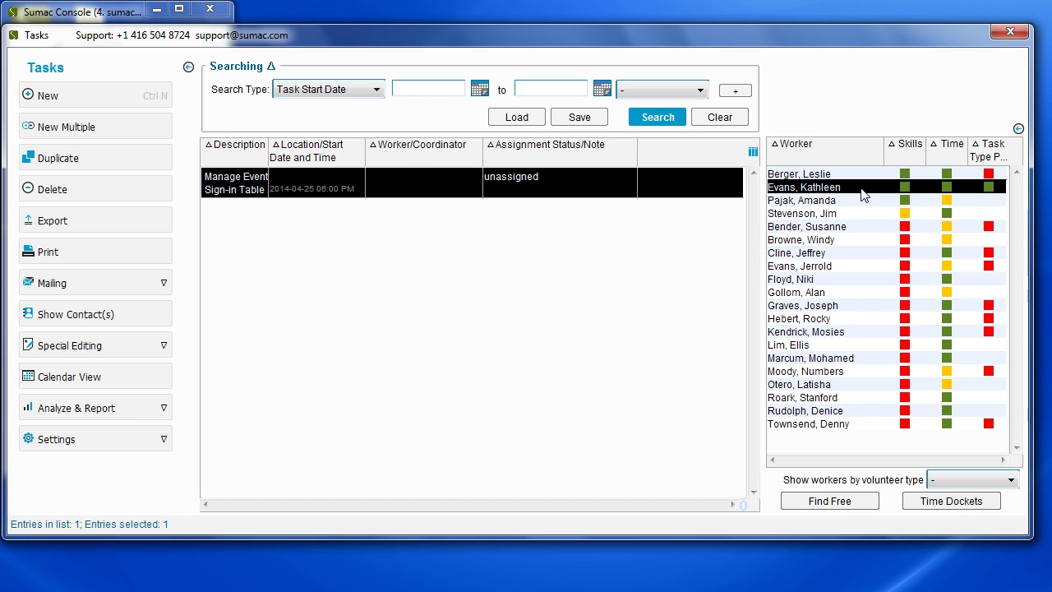
left_click(164, 346)
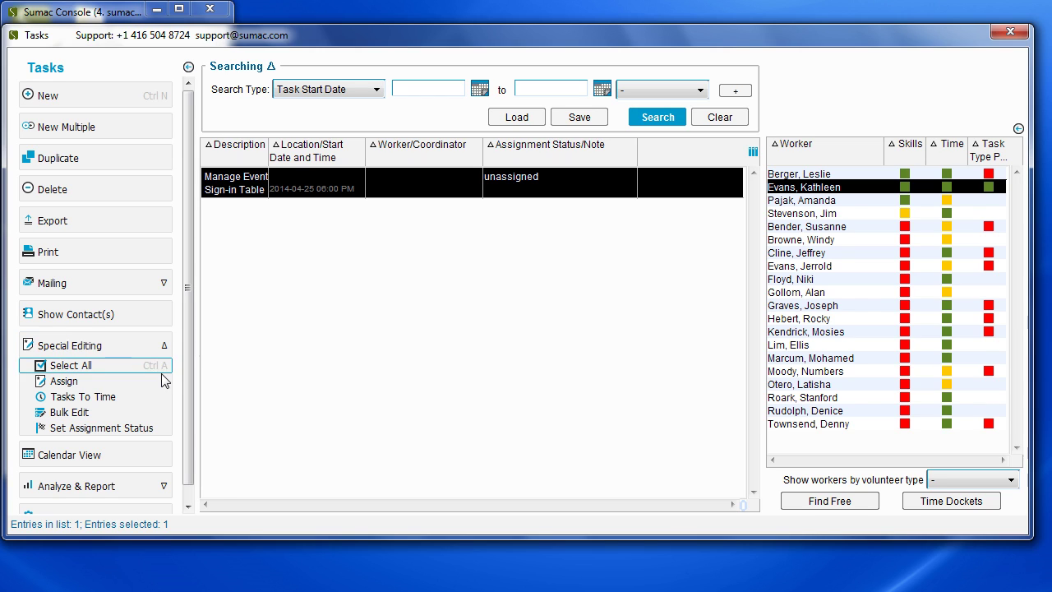
left_click(159, 381)
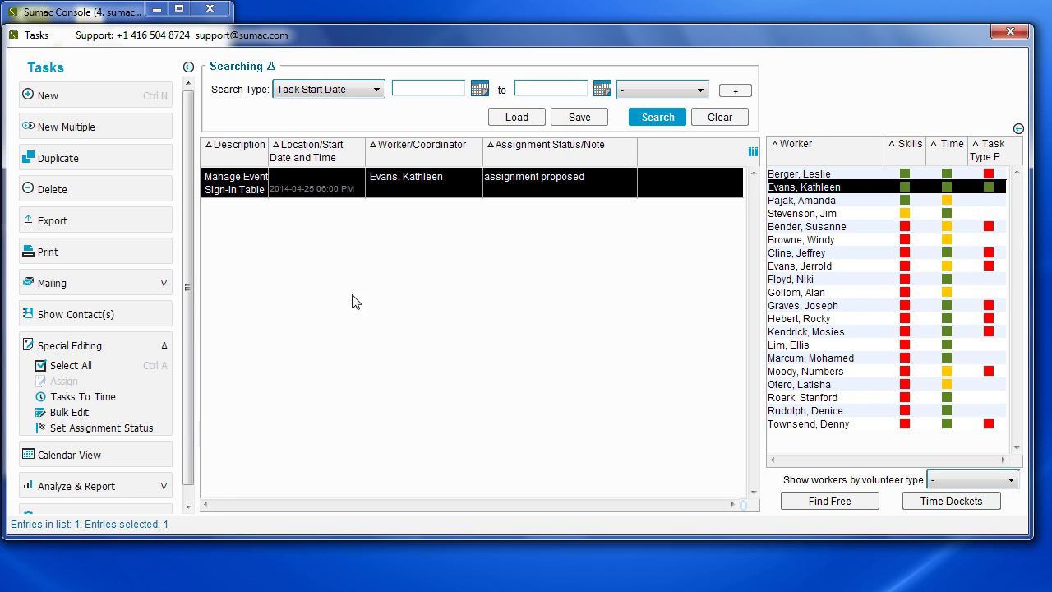
left_click(102, 428)
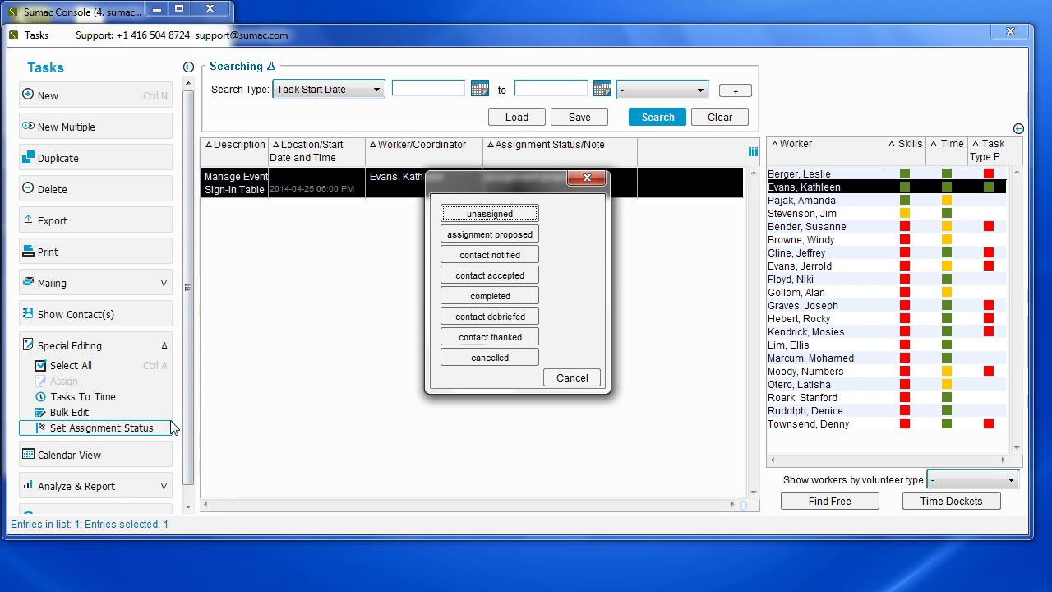
left_click(530, 282)
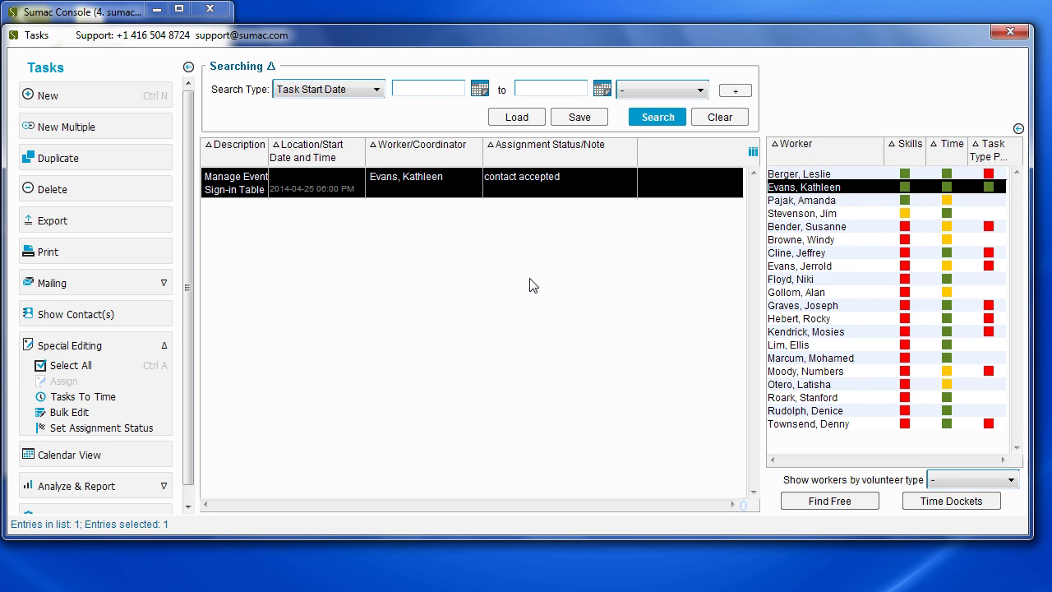